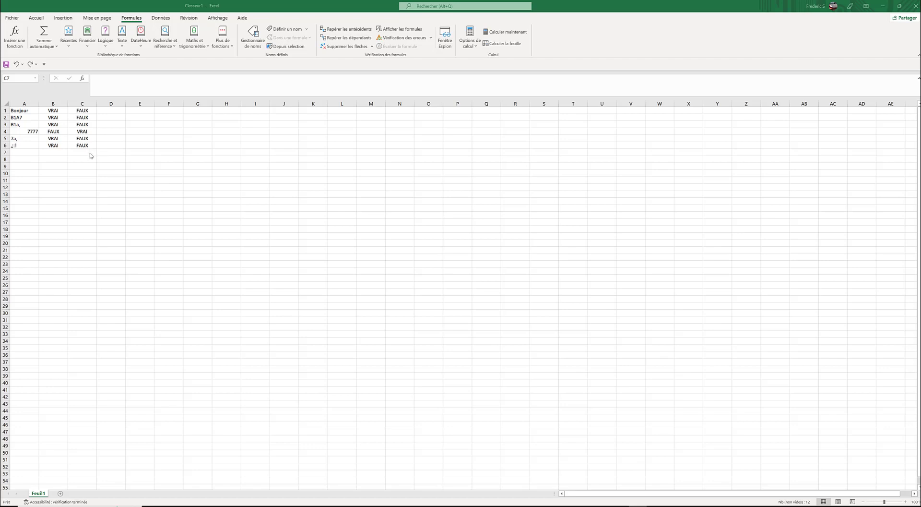
- Clear the old results from B1:C7 and enter "Je suis ici" in cell A7
click(88, 152)
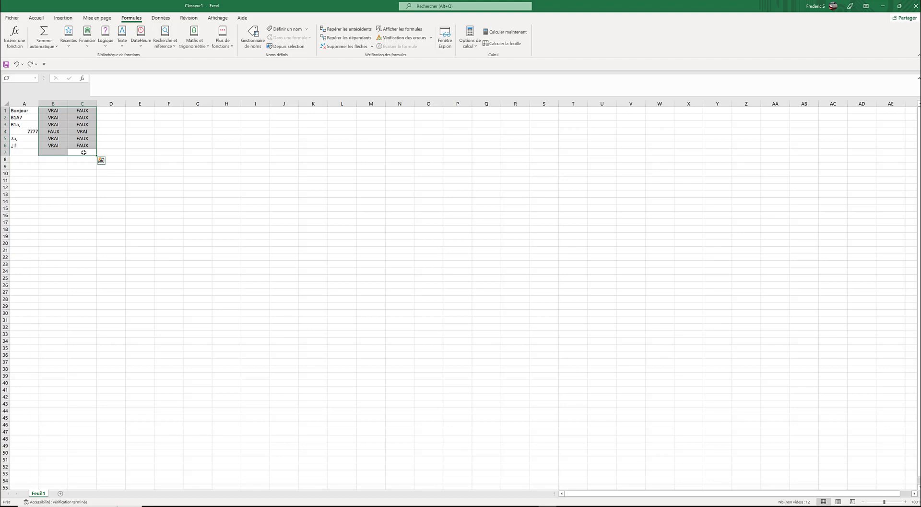
key(Delete)
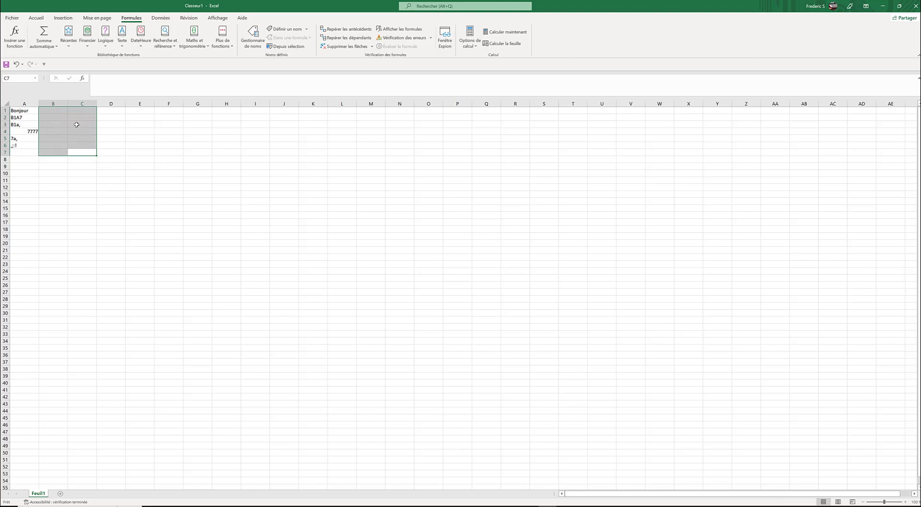
click(29, 152)
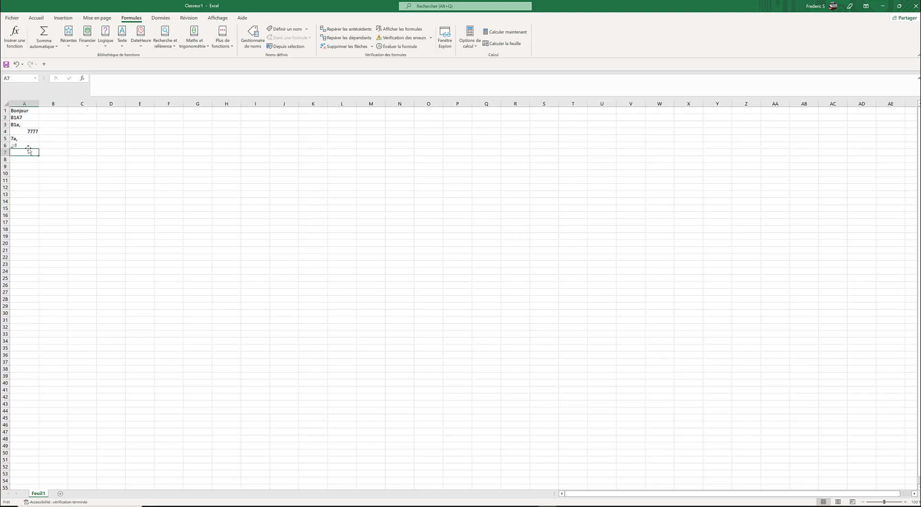
text(Je s)
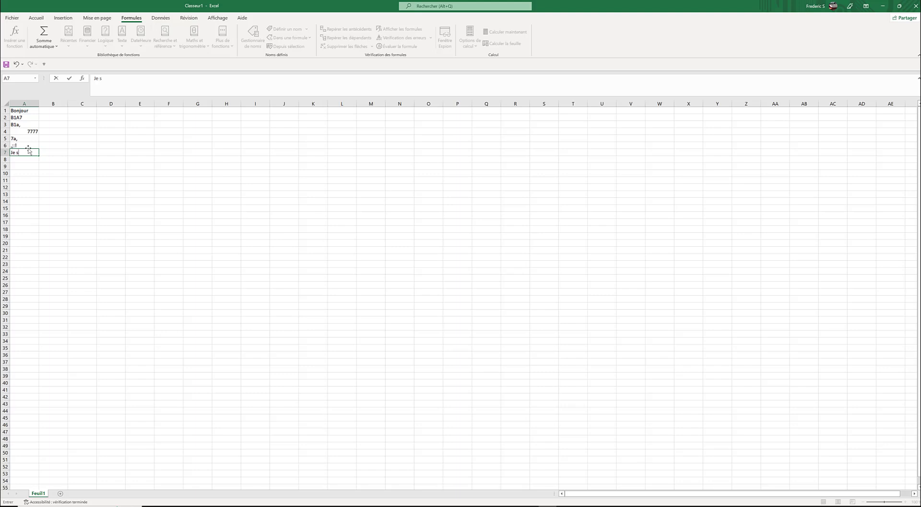
text(uis ici)
click(82, 151)
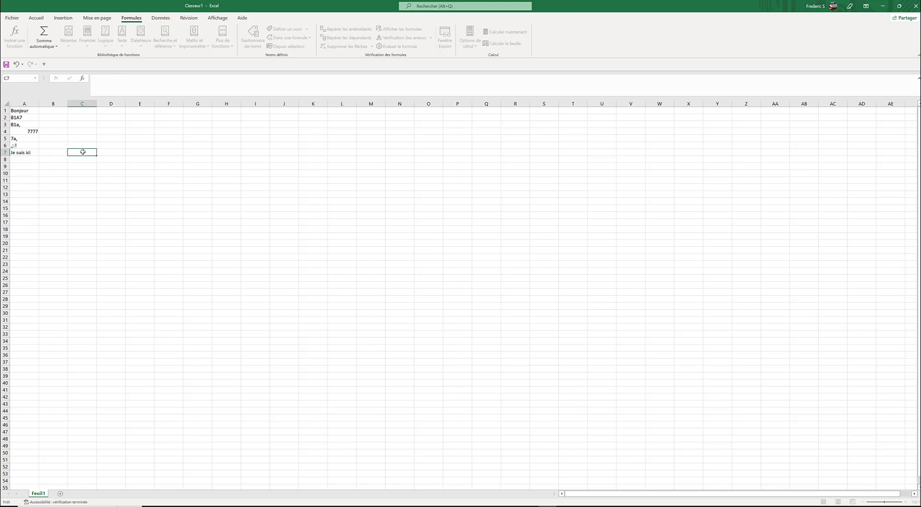
- Insert the ESTTEXTE function in cell B1 with A1 as its value, and fill the formula down to B7
click(47, 109)
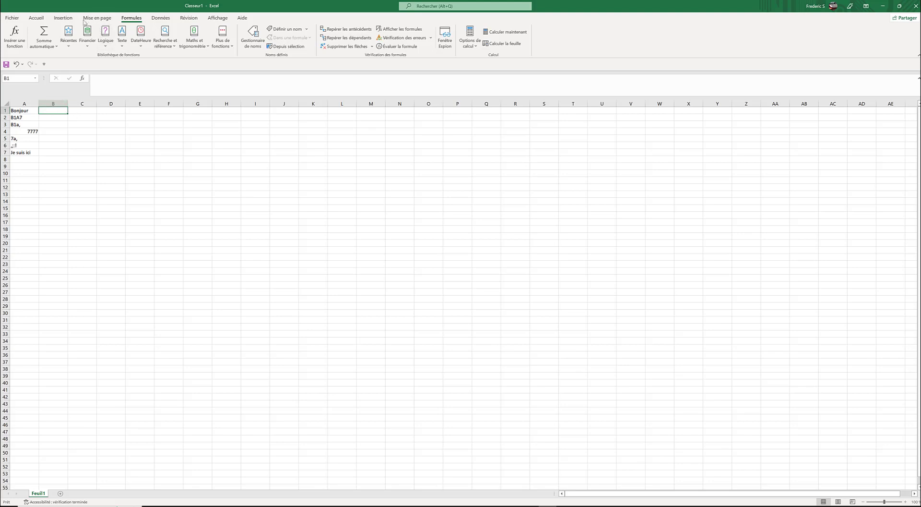
click(37, 19)
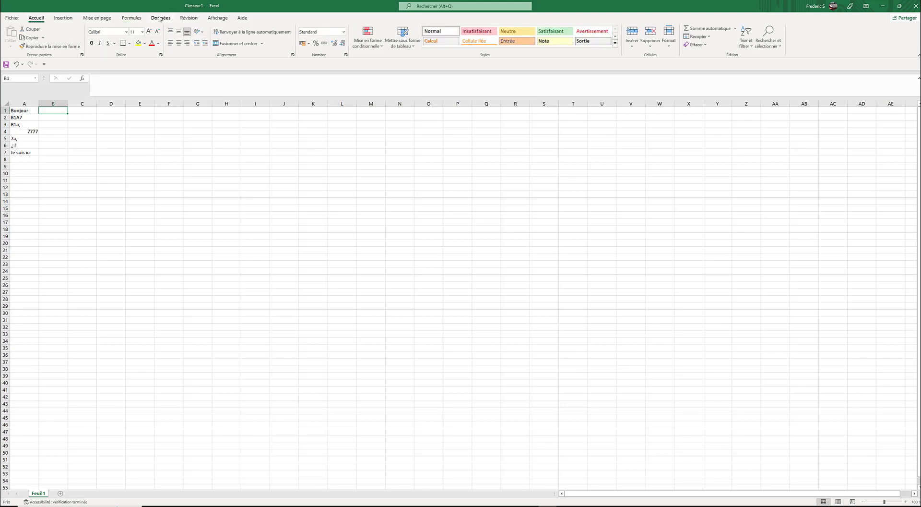
click(133, 19)
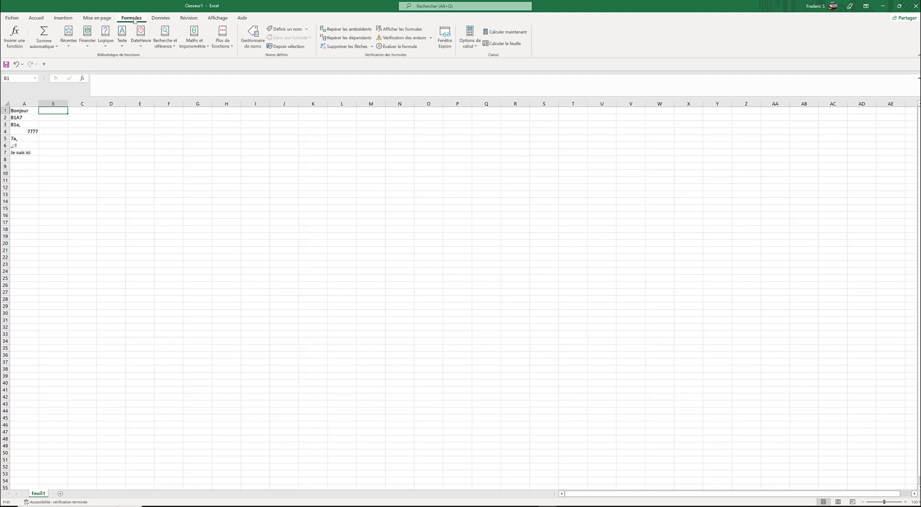
click(228, 50)
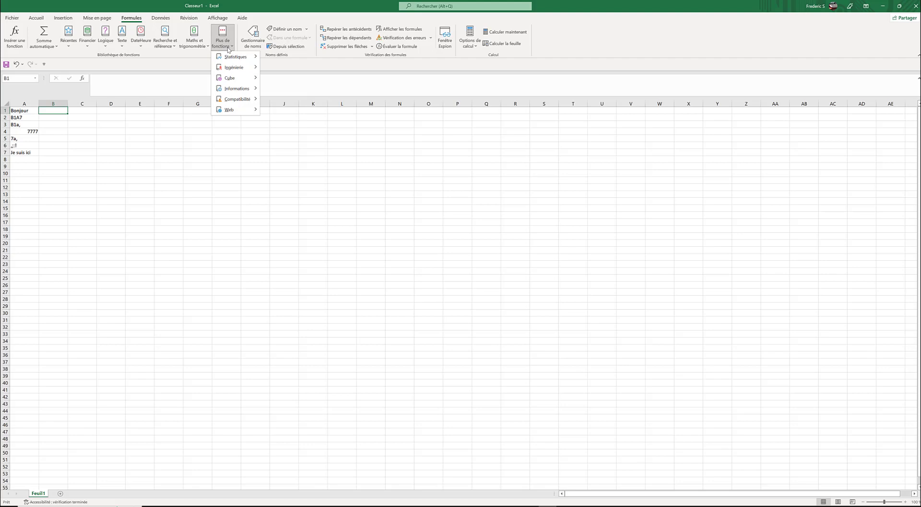
mouse_move(242, 88)
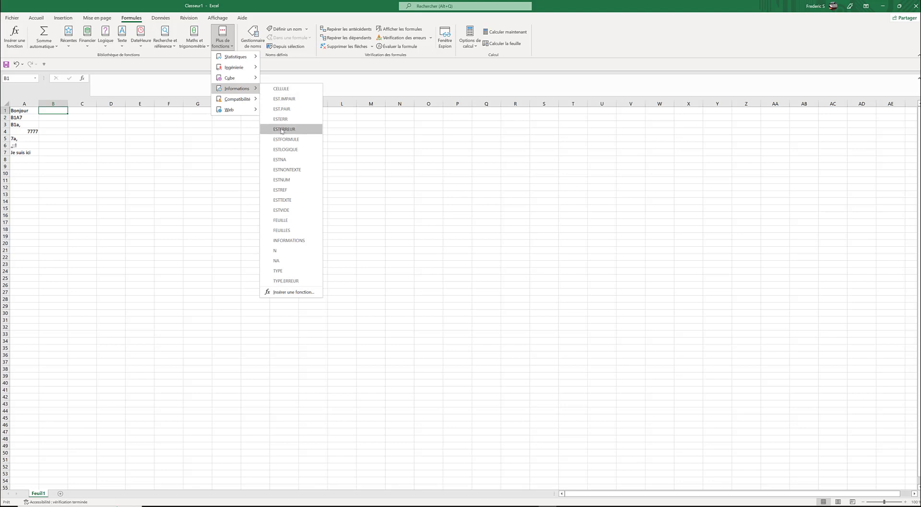
click(287, 201)
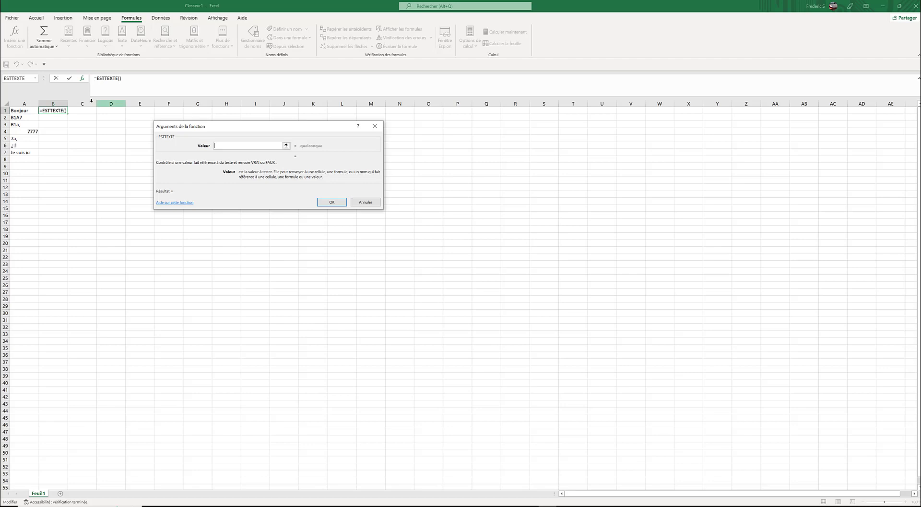
click(25, 110)
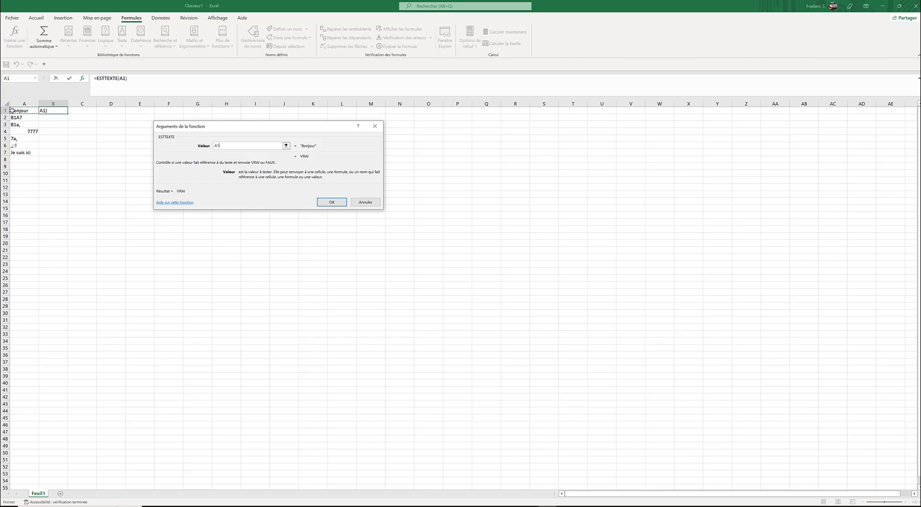
click(332, 202)
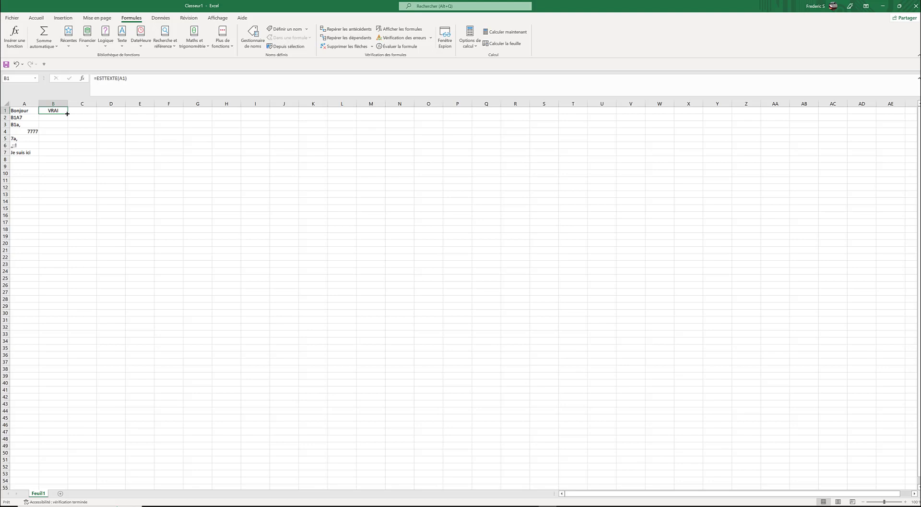
drag(67, 113, 67, 156)
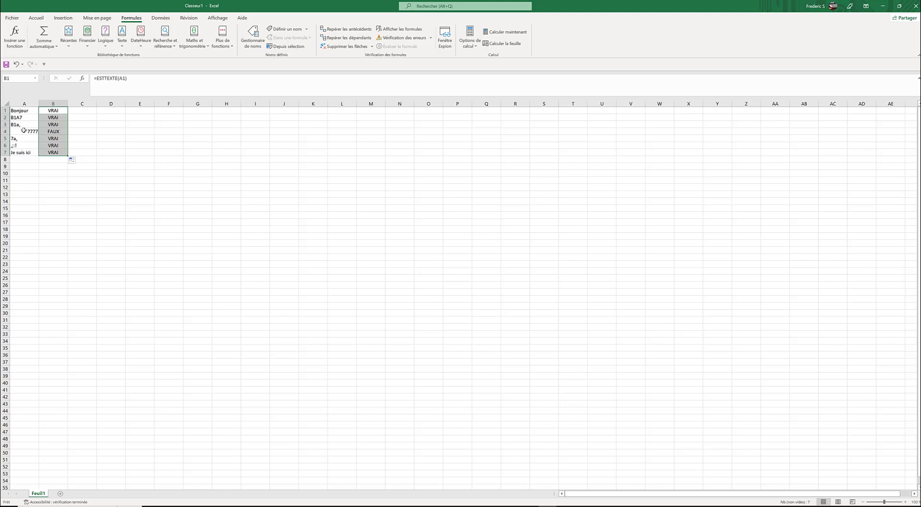
click(79, 111)
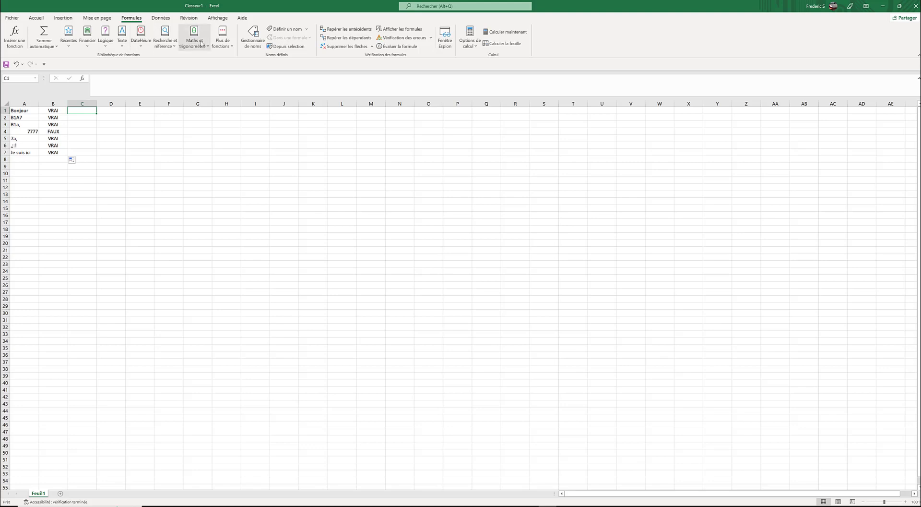
click(229, 46)
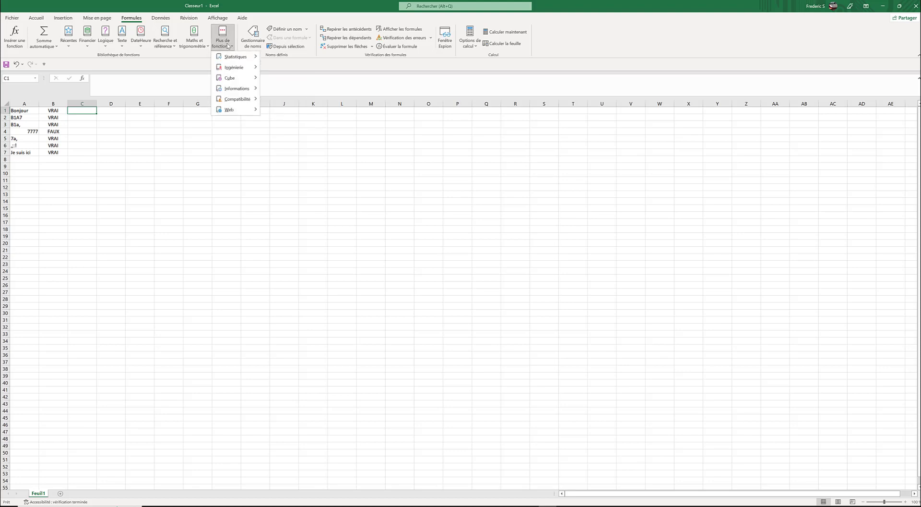
mouse_move(244, 89)
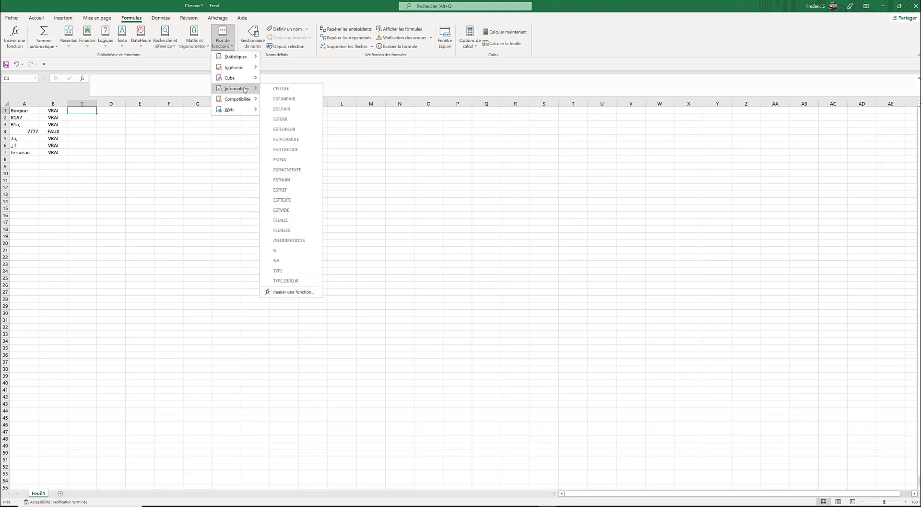
click(301, 171)
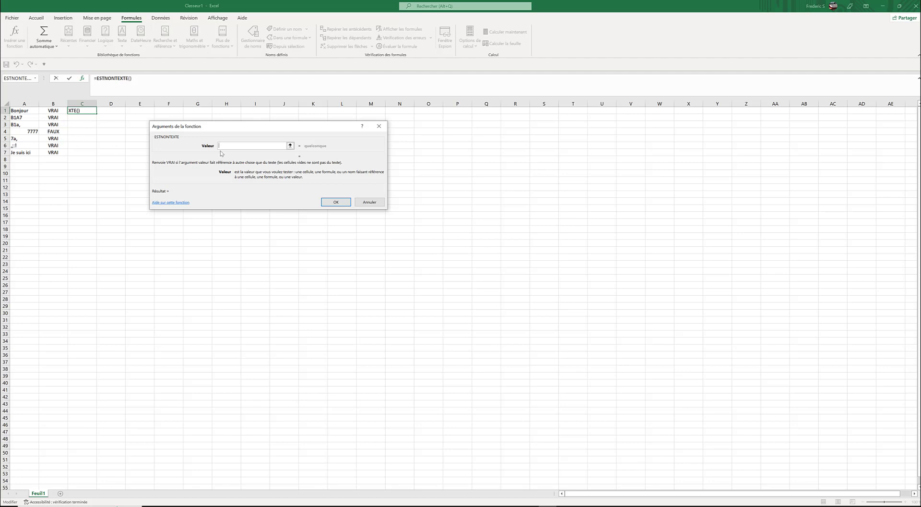
click(378, 127)
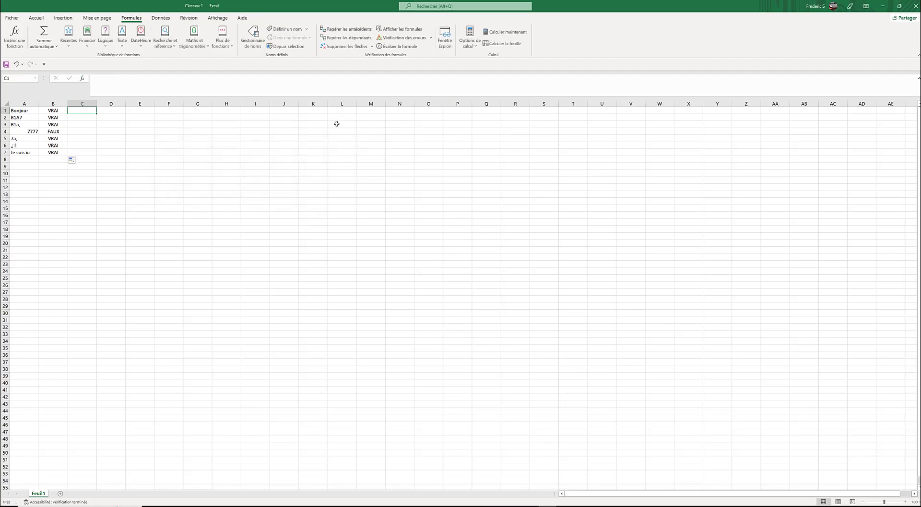
- Extend the ESTTEXTE formula from B7 to B8 to test the empty cell A8
click(28, 158)
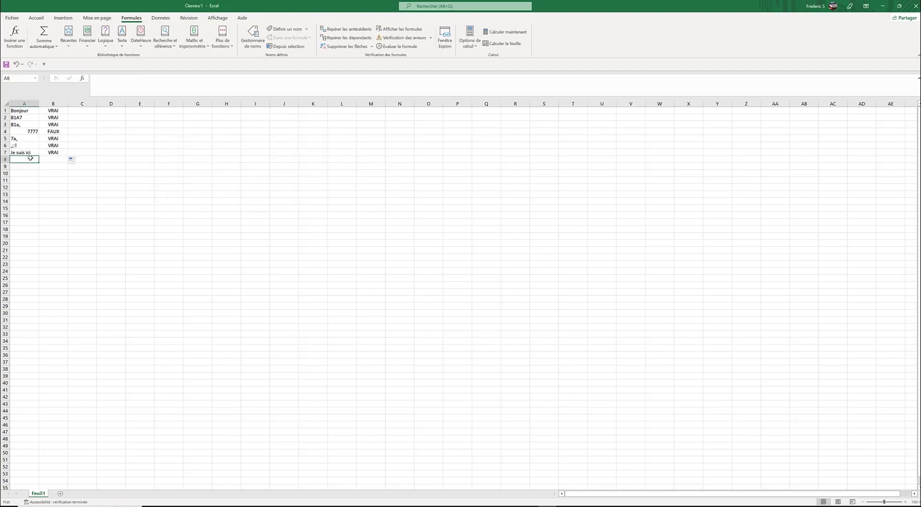
click(57, 158)
click(60, 153)
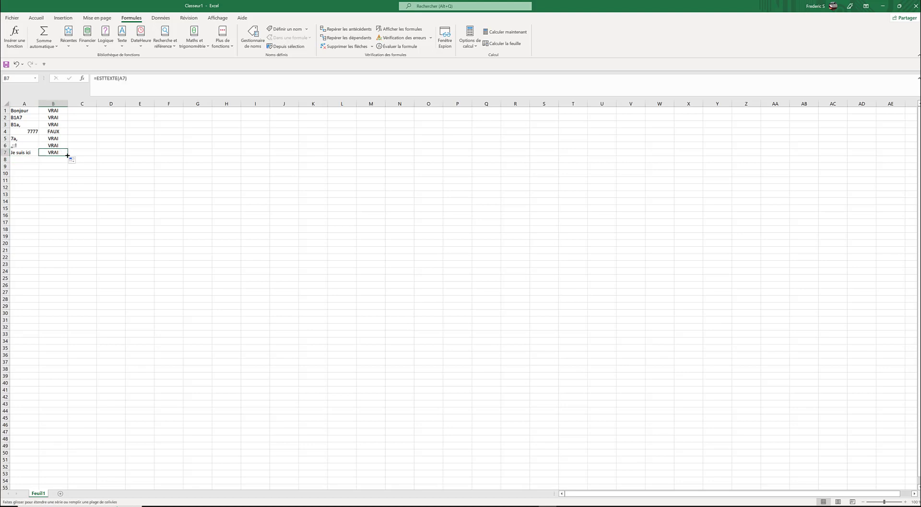
drag(67, 155, 69, 162)
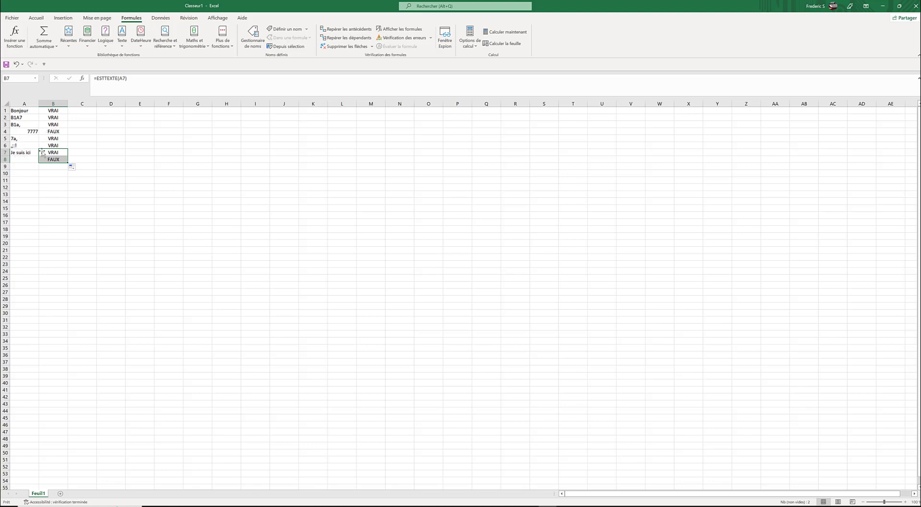
- Insert the ESTNONTEXTE function in cell C1 with A1 as its value, and fill the formula down to C8
click(81, 110)
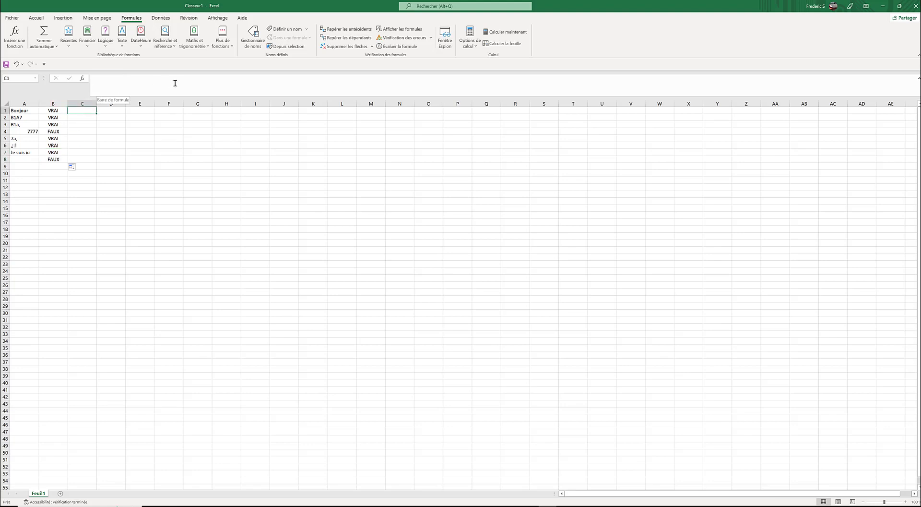
click(225, 43)
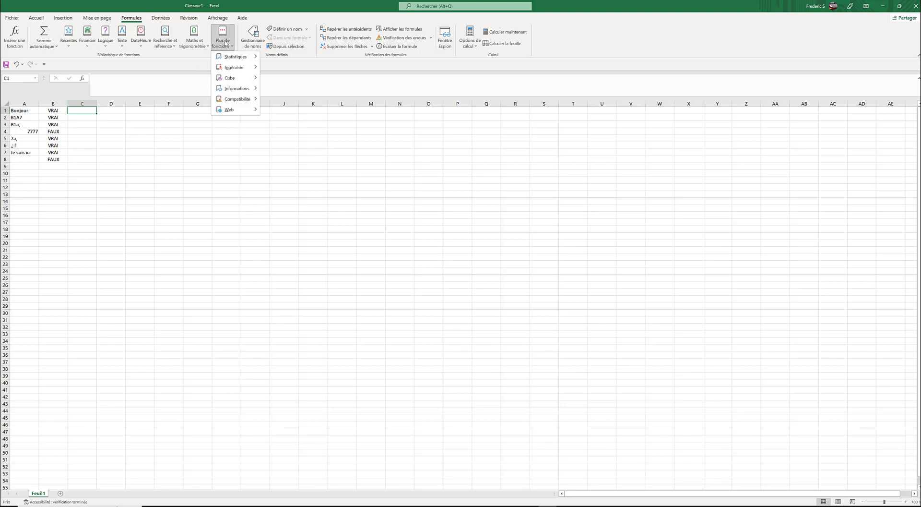
mouse_move(245, 90)
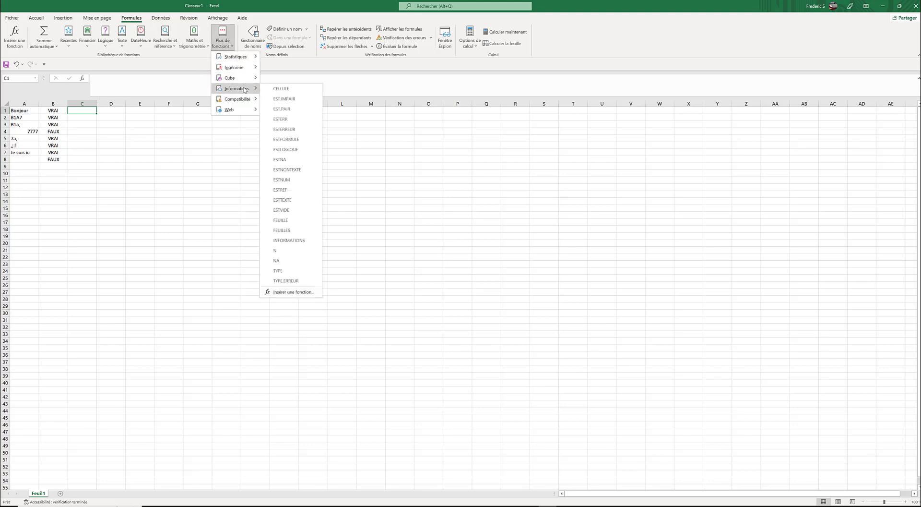
text(=ESTNONTEXTE()
key(ctrl+a)
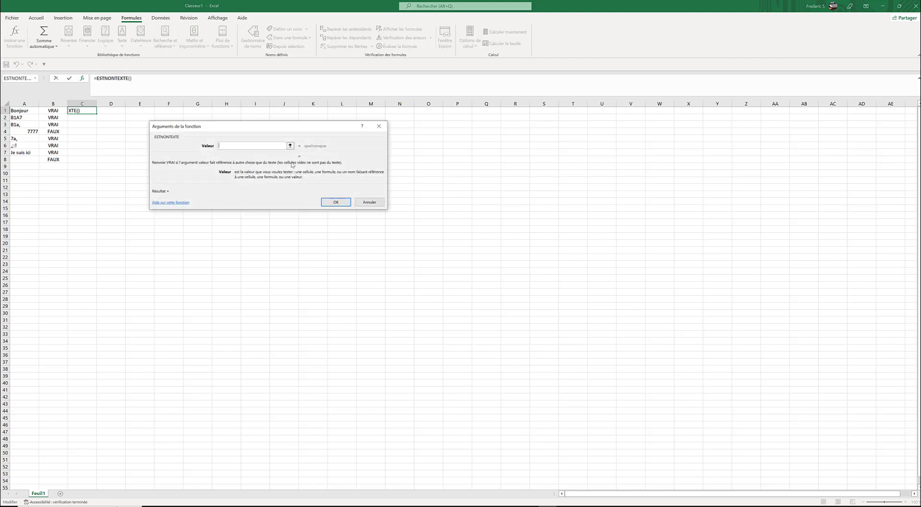
click(25, 110)
click(335, 202)
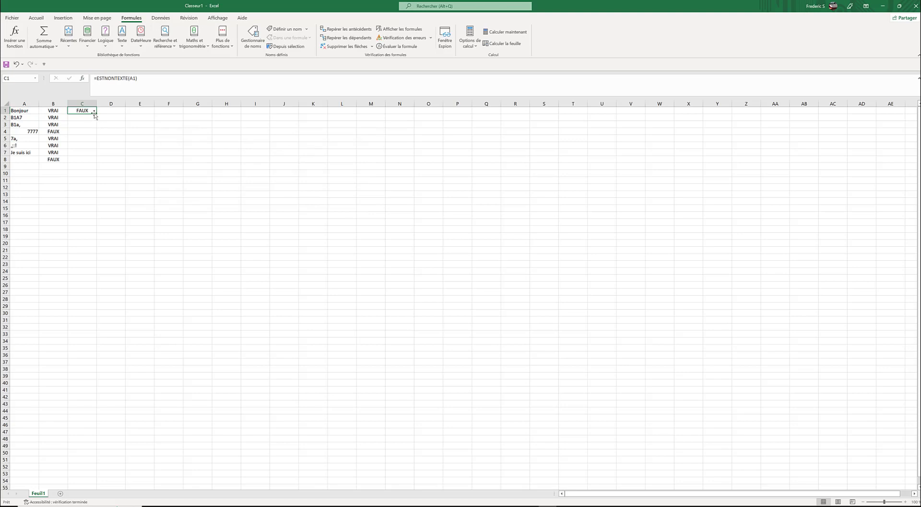
drag(96, 113, 96, 162)
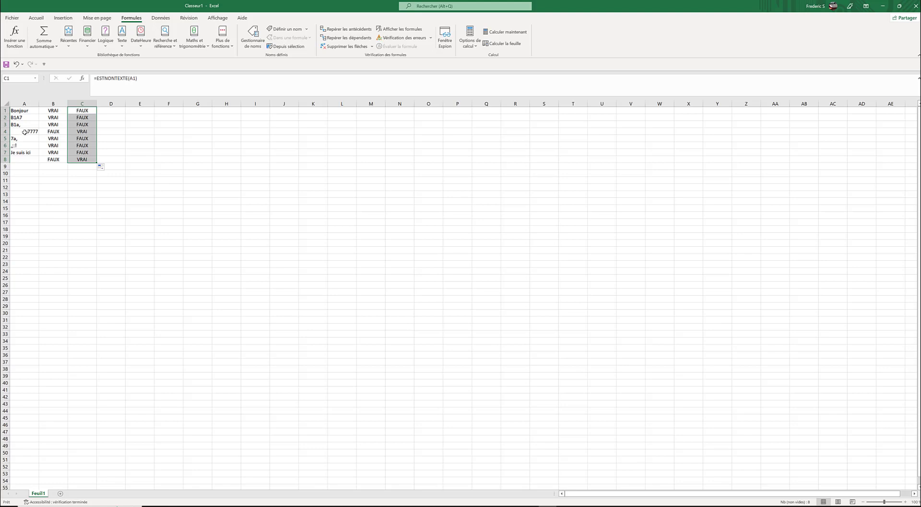
- Enter 7 in cell A9 and extend the ESTTEXTE and ESTNONTEXTE formulas in columns B and C down to row 9
click(33, 167)
text(7)
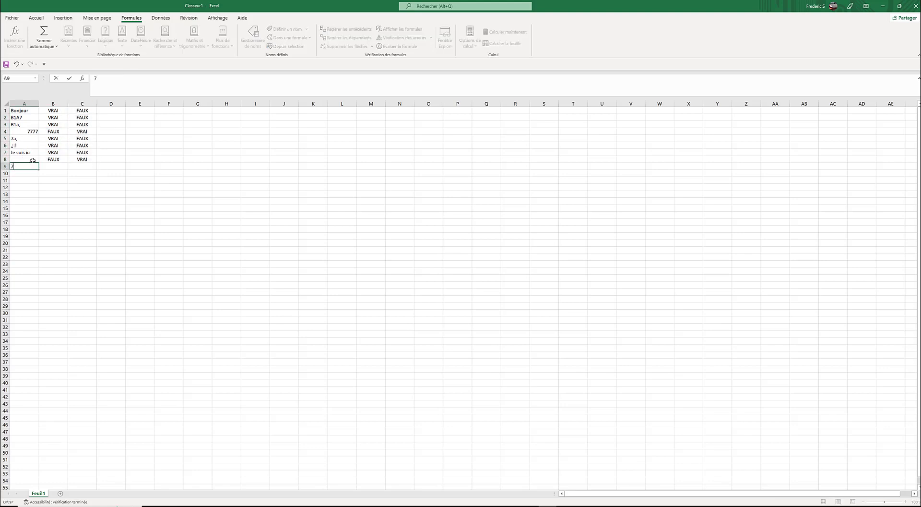
click(72, 181)
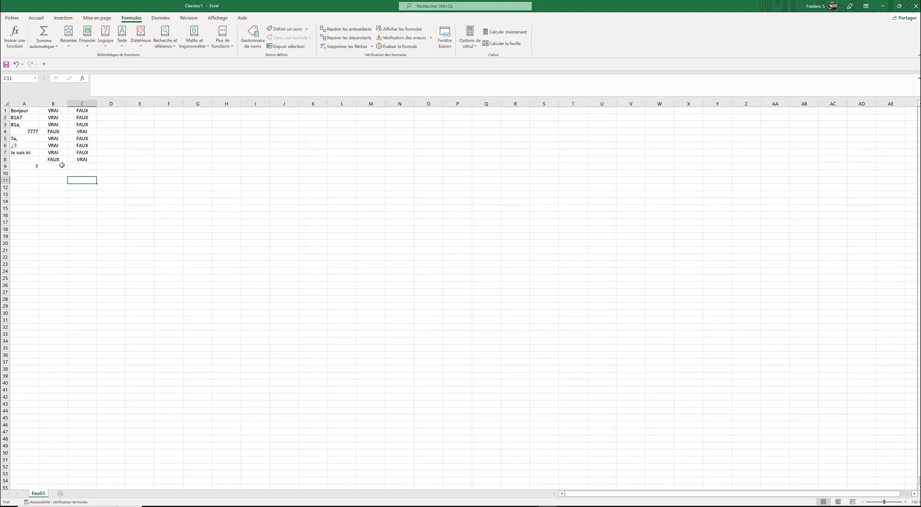
click(64, 161)
drag(68, 163, 96, 171)
click(88, 162)
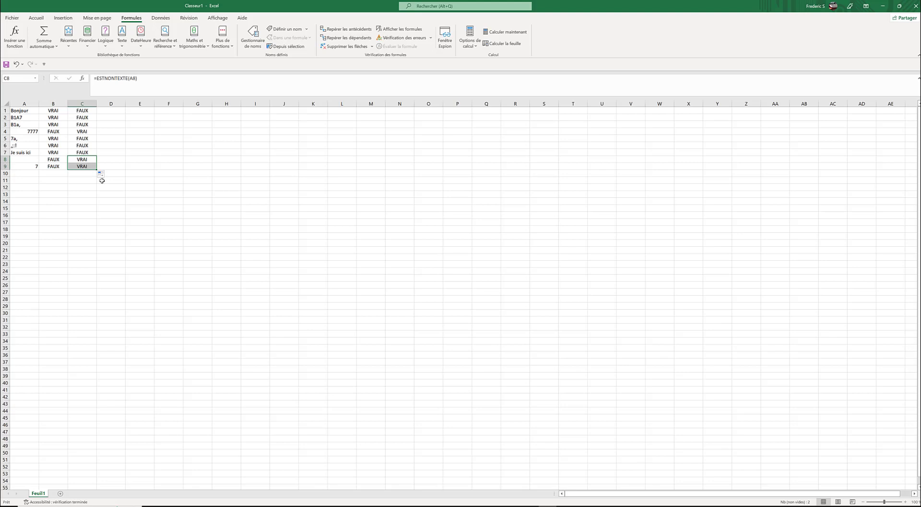
click(100, 179)
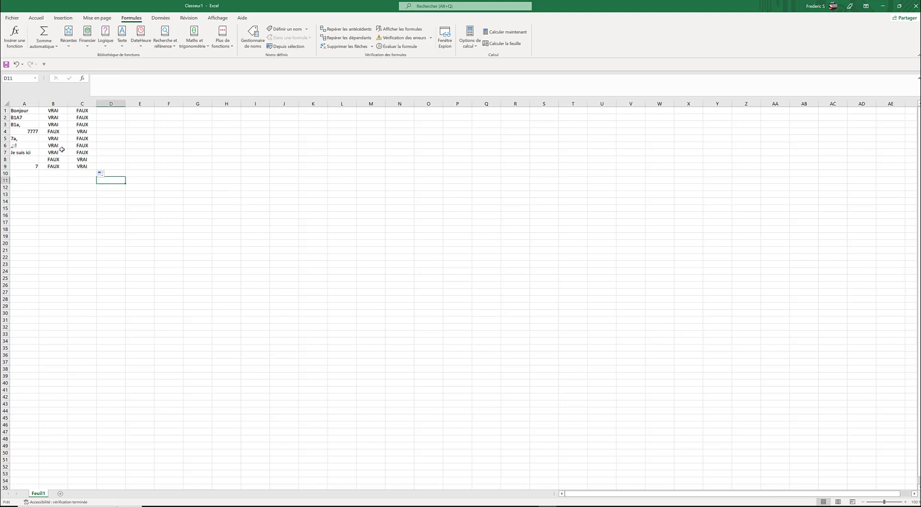